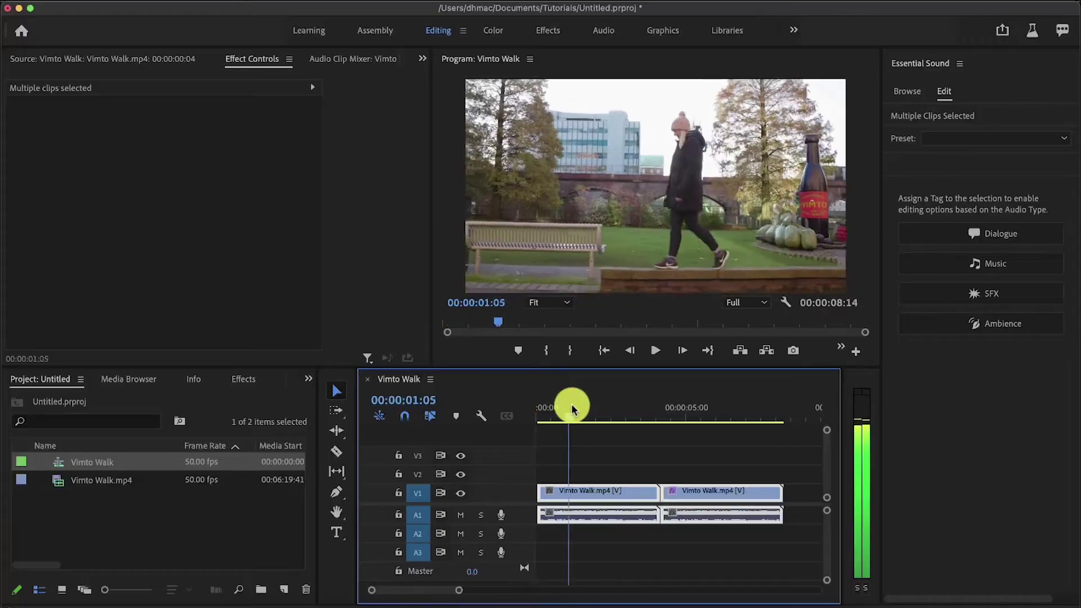
# Step: Scrub the playhead forward through the finished Vimto Walk sequence to preview a later point
pyautogui.moveTo(567, 410); pyautogui.dragTo(672, 409)
# Step: Play the finished sequence, pause briefly, then play it through to the end
pyautogui.press('space')
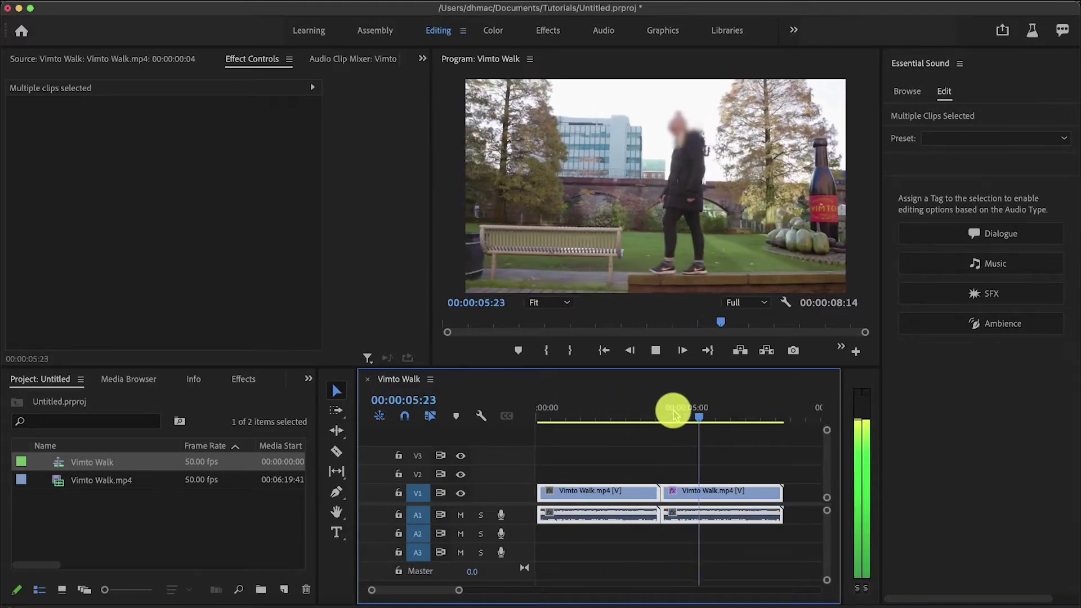
pyautogui.press('space')
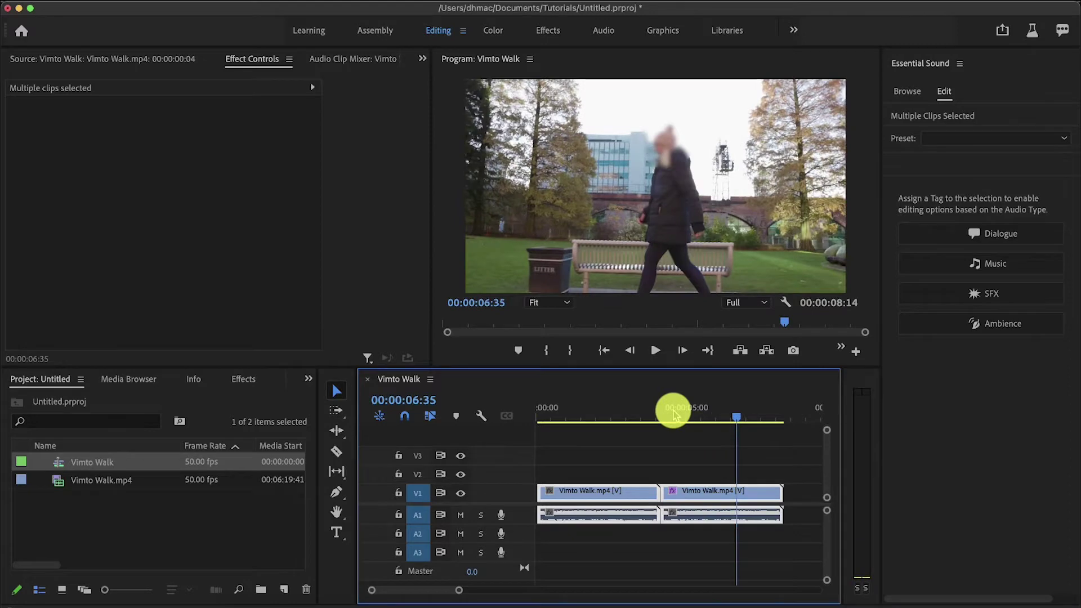
pyautogui.press('space')
pyautogui.press('space')
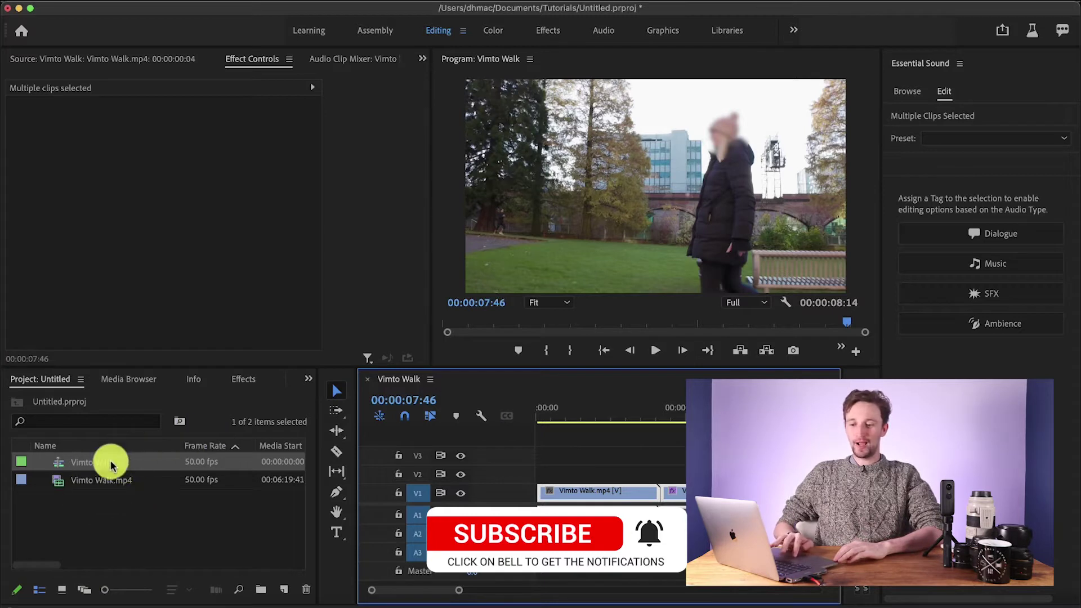
pyautogui.click(115, 477)
# Step: Create a new sequence from Vimto Walk.mp4 by dropping it onto New Item
pyautogui.moveTo(114, 477); pyautogui.dragTo(289, 587)
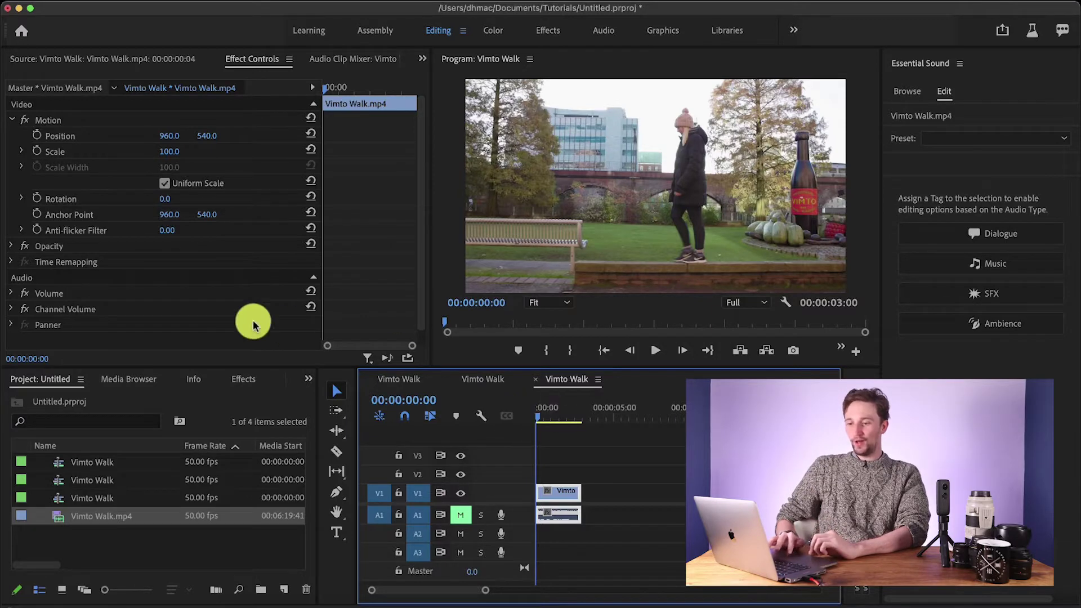
pyautogui.click(250, 378)
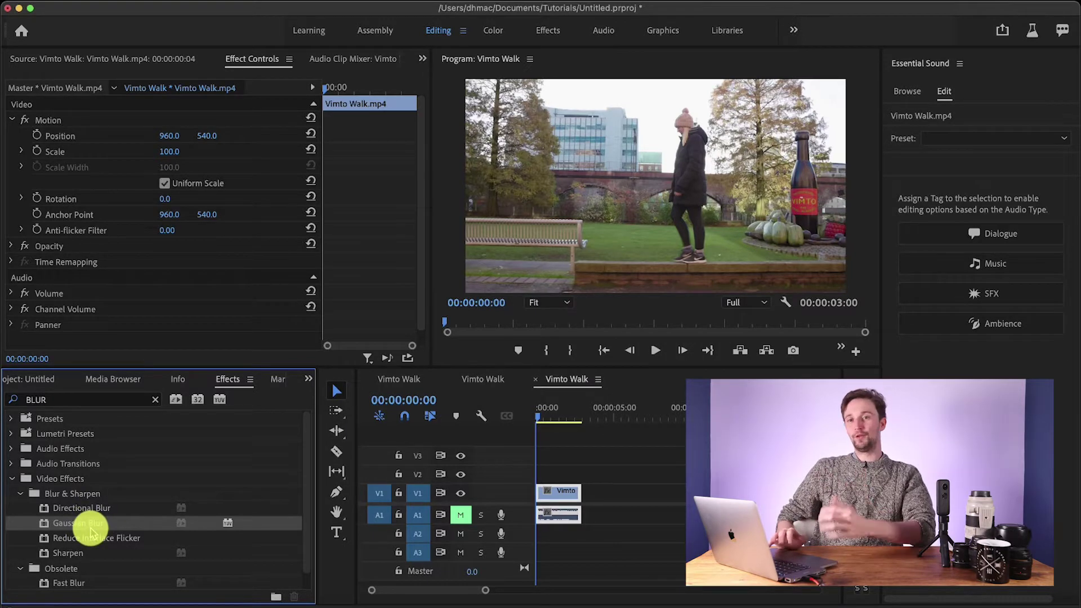
# Step: Apply Gaussian Blur to the V1 clip and set its Blurriness to 35
pyautogui.moveTo(90, 529); pyautogui.dragTo(549, 484)
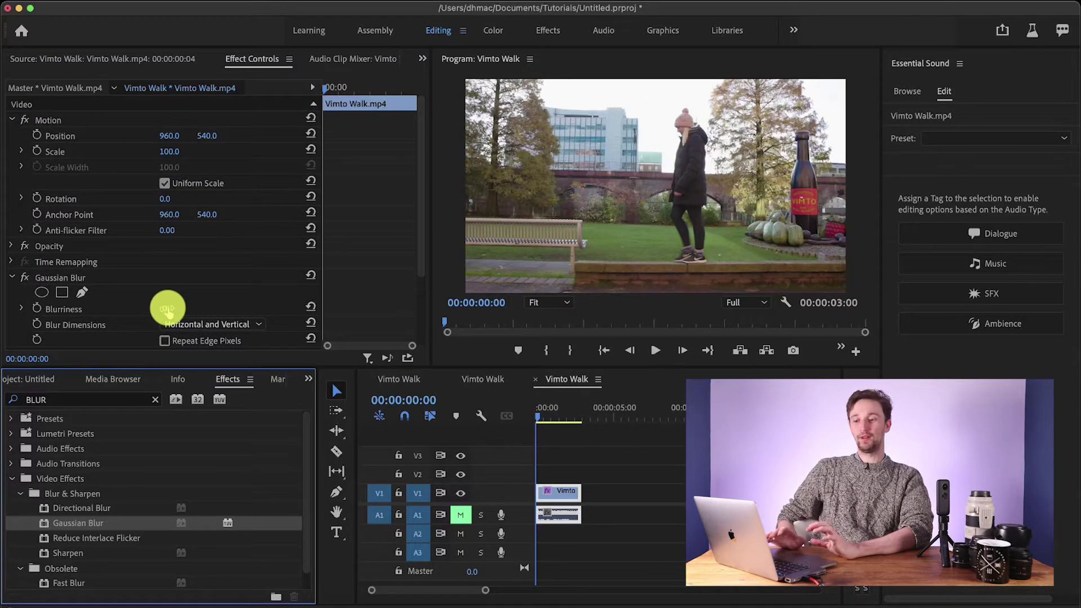
pyautogui.click(167, 308)
pyautogui.write('35')
pyautogui.press('Return')
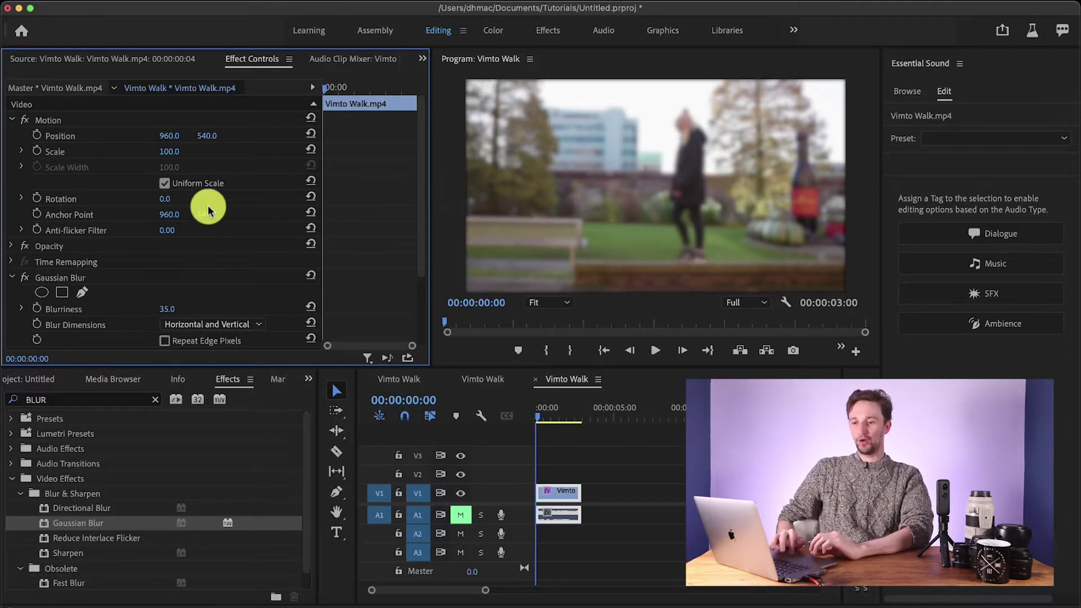
# Step: Add an ellipse mask to Gaussian Blur and shape it into a small circle over the walker's head
pyautogui.click(43, 293)
pyautogui.moveTo(677, 200); pyautogui.dragTo(685, 151)
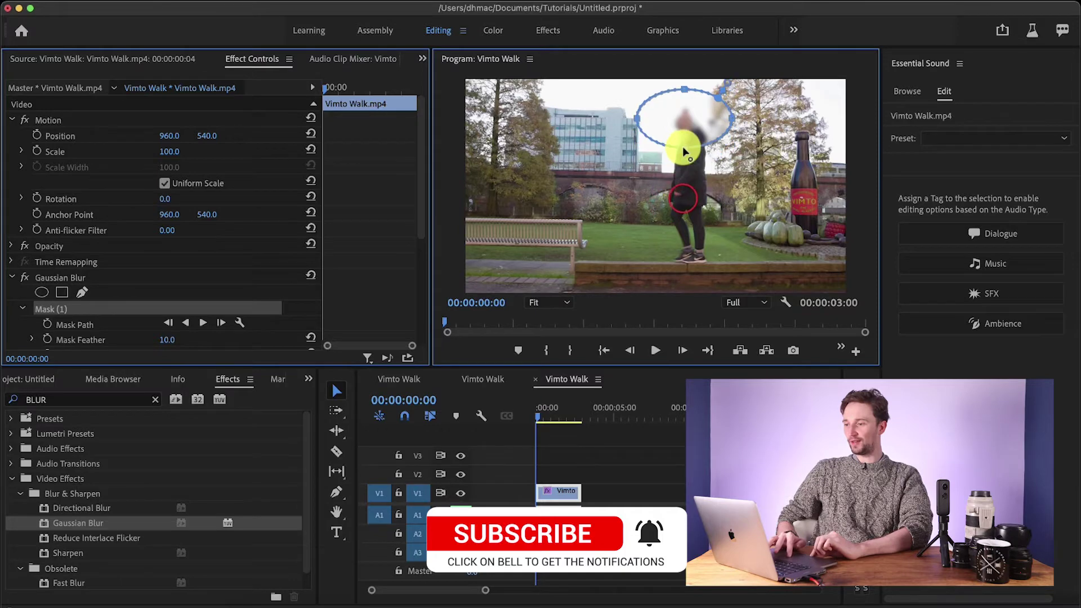
pyautogui.moveTo(684, 88); pyautogui.dragTo(708, 125)
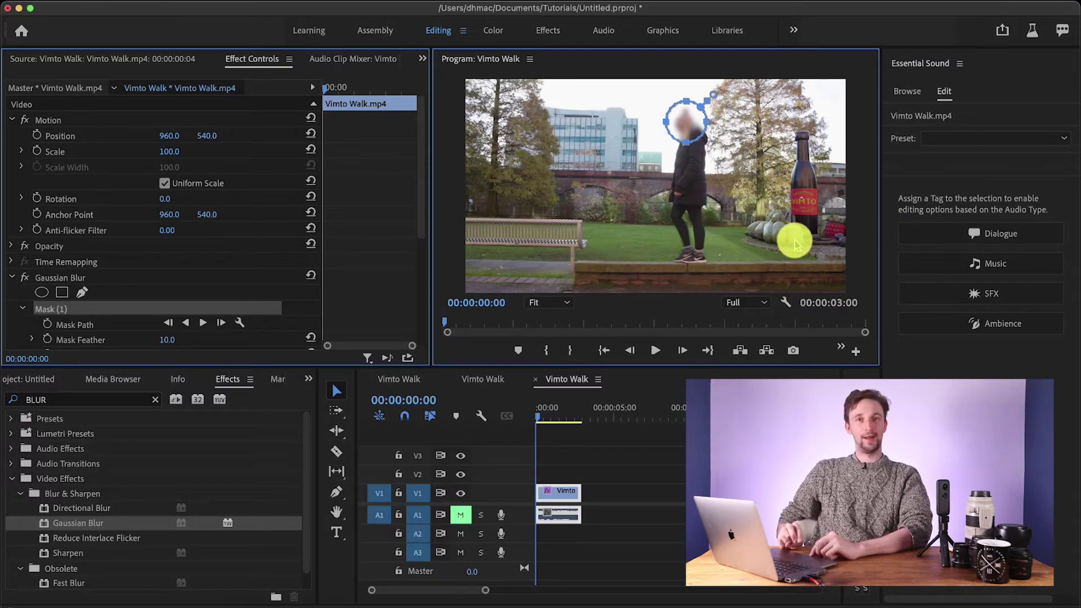
# Step: Set the mask's Mask Feather to 12
pyautogui.click(169, 339)
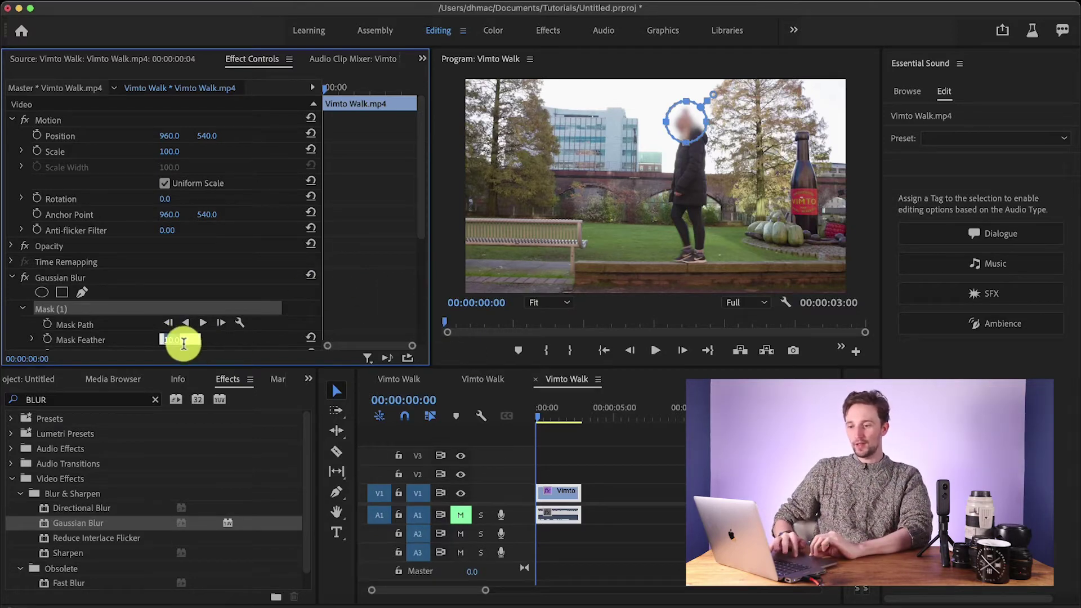
pyautogui.click(186, 340)
pyautogui.press('Return')
pyautogui.press('=')
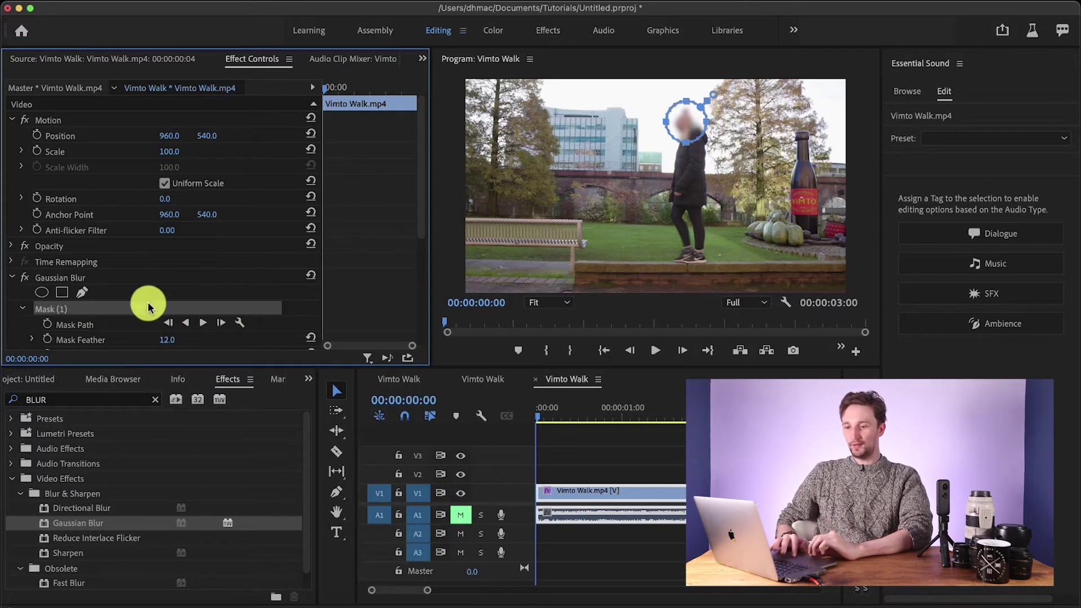
pyautogui.click(48, 326)
# Step: Reposition the mask onto the walker's head at 30 frames and at 1 second 28 frames
pyautogui.click(45, 309)
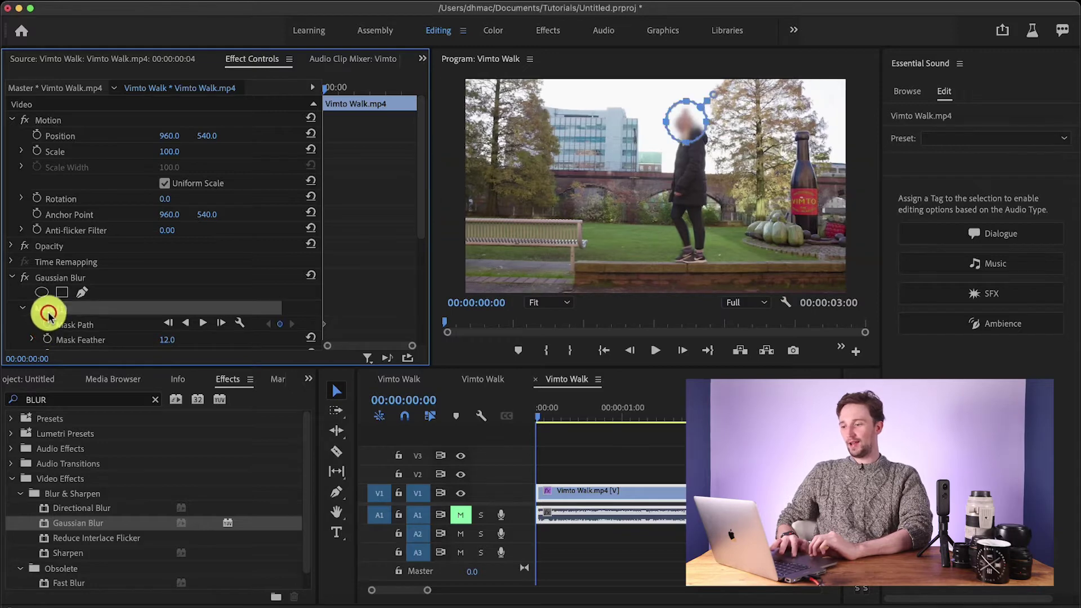
pyautogui.click(587, 417)
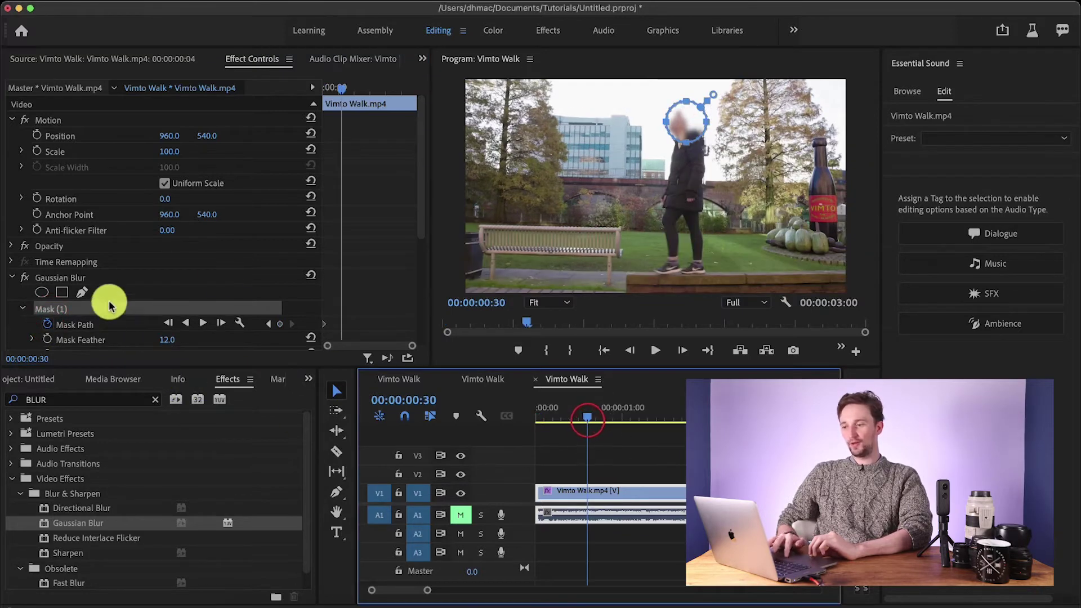
pyautogui.moveTo(687, 122); pyautogui.dragTo(685, 121)
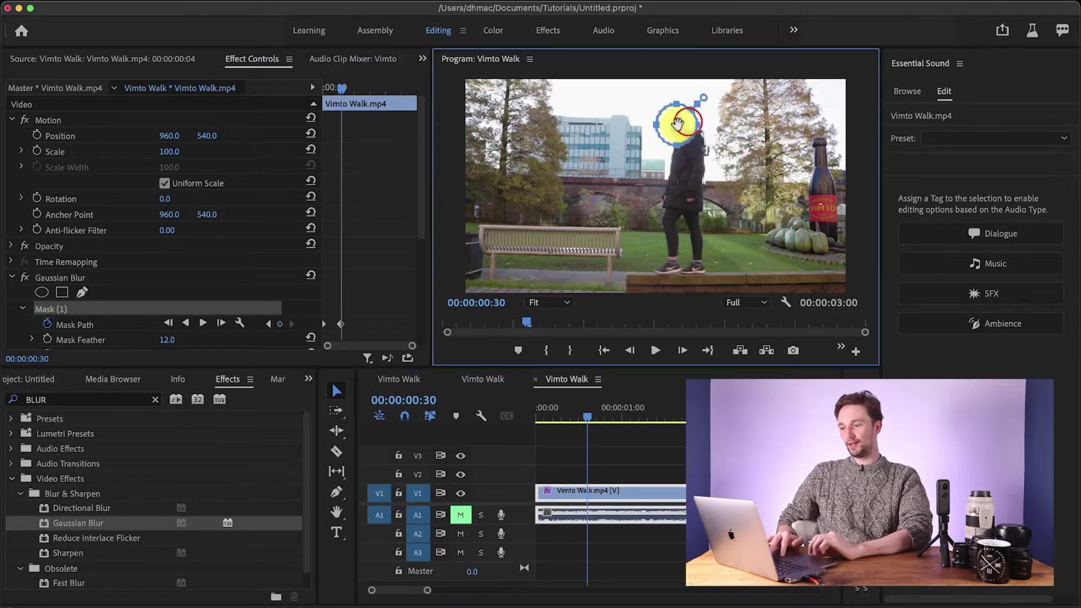
pyautogui.click(671, 401)
pyautogui.moveTo(680, 122); pyautogui.dragTo(681, 138)
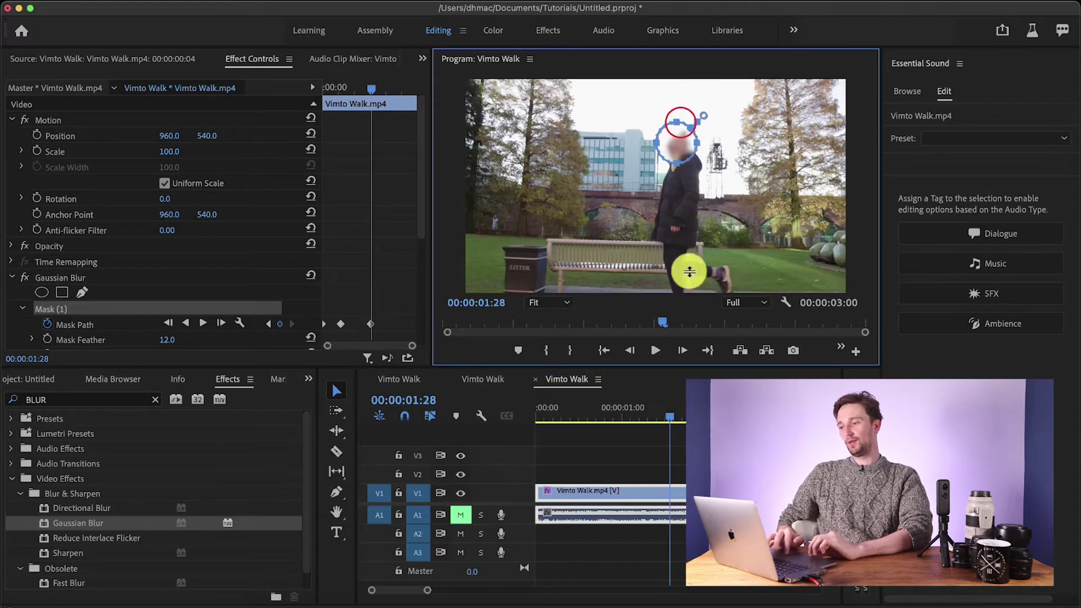
# Step: Check later frames, then return the playhead to the start of the clip
pyautogui.click(689, 416)
pyautogui.click(622, 320)
pyautogui.click(532, 404)
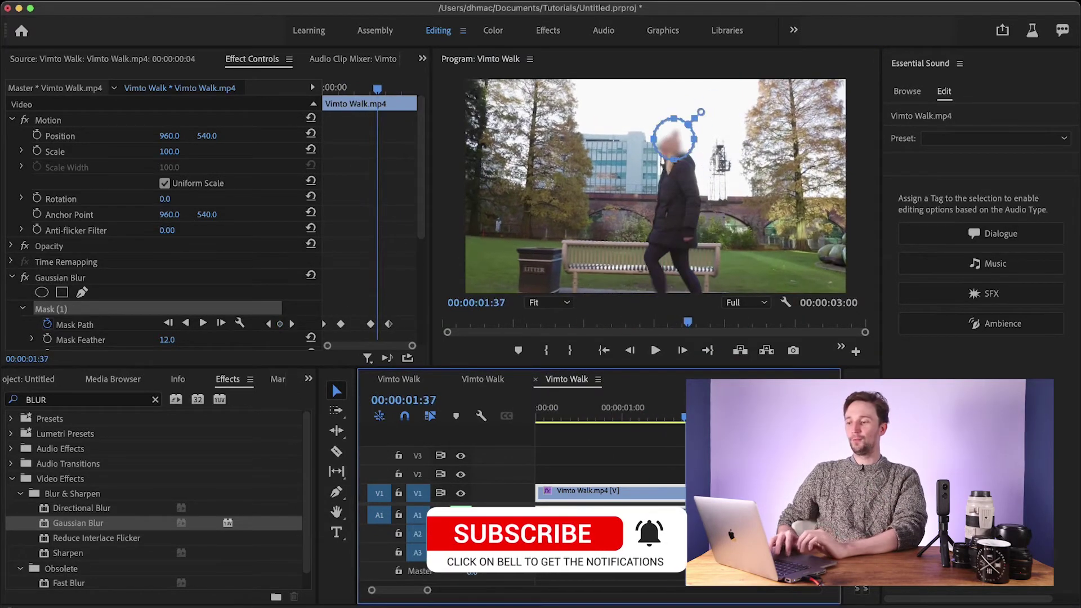
pyautogui.moveTo(681, 418); pyautogui.dragTo(526, 422)
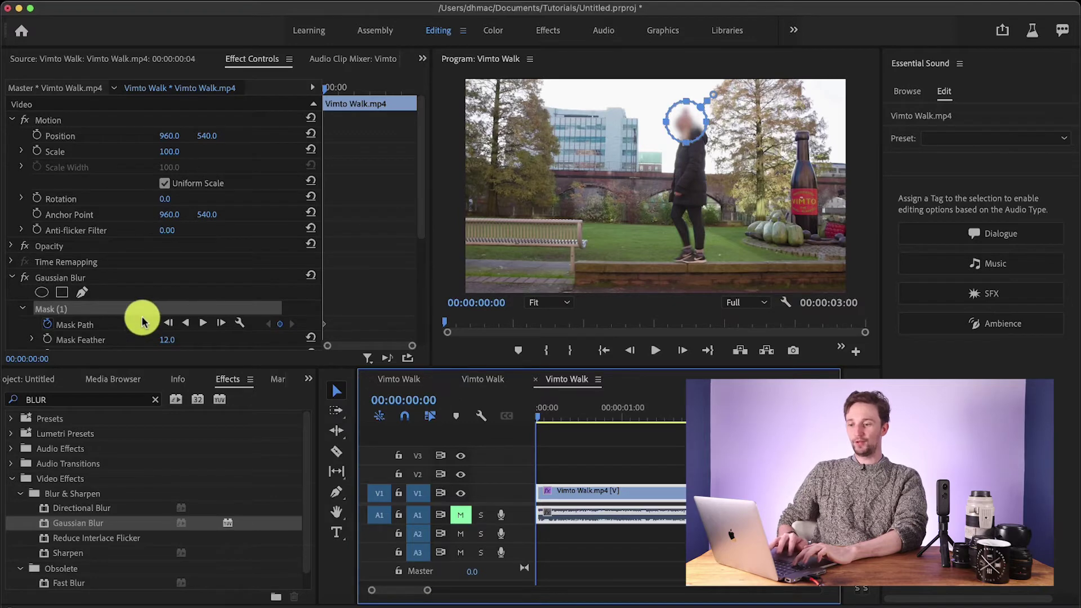
pyautogui.click(204, 324)
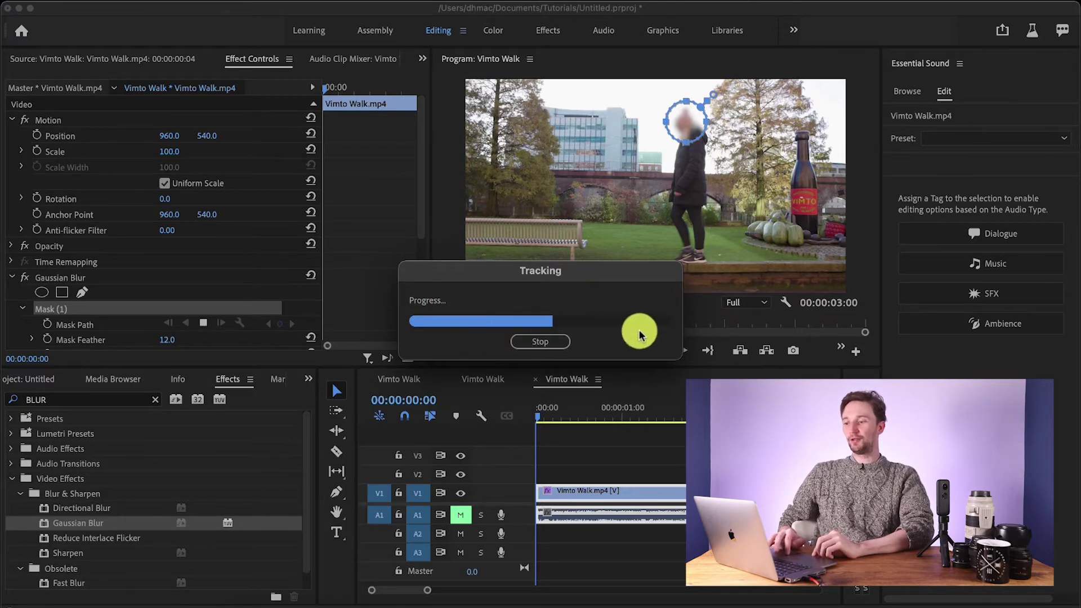
# Step: Play back the sequence to confirm the tracked blur stays over the walker's face
pyautogui.click(652, 407)
pyautogui.press('space')
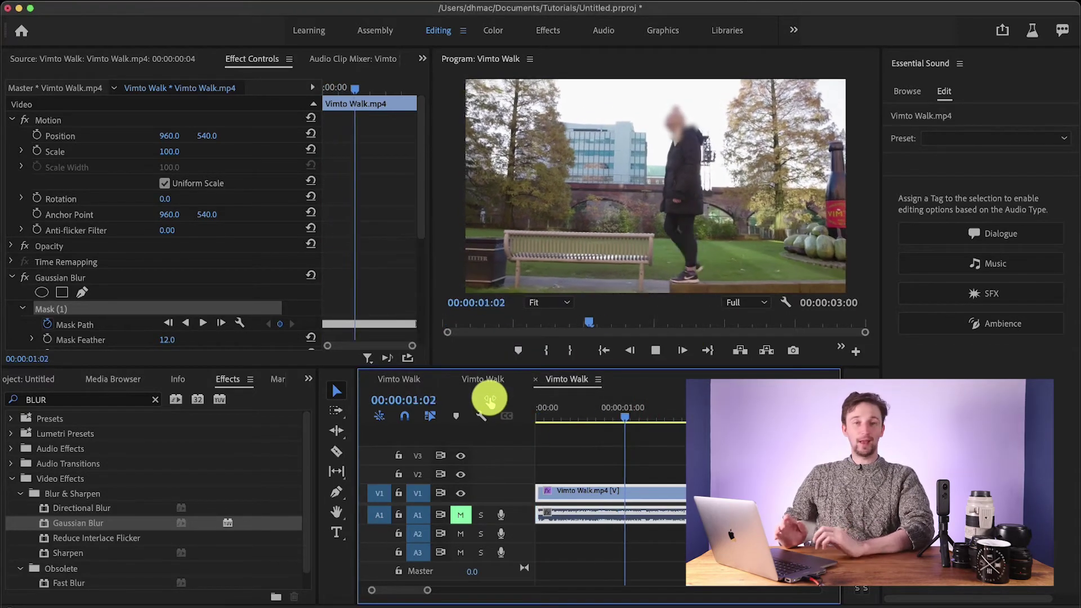